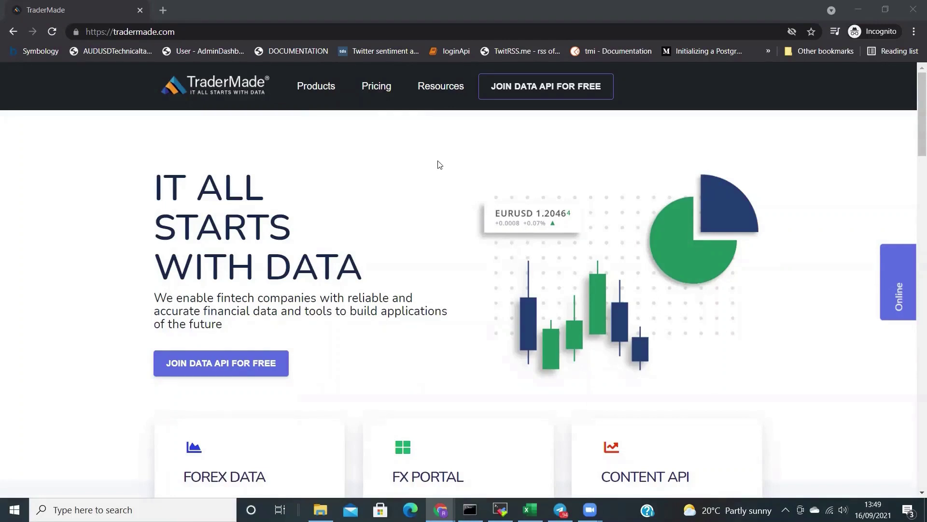
Open TraderMade's free data API signup page, then go to its Sign in page
{"action": "left_click", "coordinate": [513, 94]}
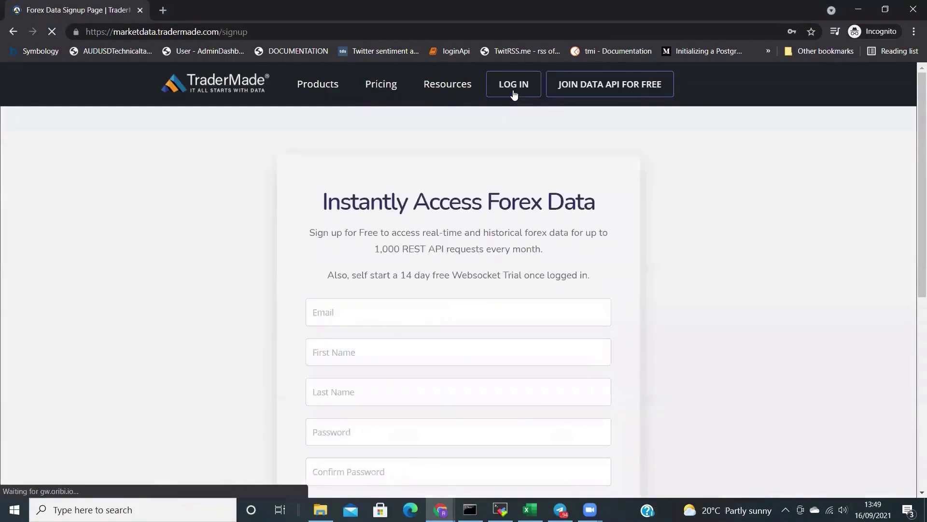
{"action": "scroll", "coordinate": [626, 353], "scroll_direction": "down", "scroll_amount": 1}
{"action": "scroll", "coordinate": [627, 354], "scroll_direction": "down", "scroll_amount": 1}
{"action": "scroll", "coordinate": [627, 354], "scroll_direction": "up", "scroll_amount": 2}
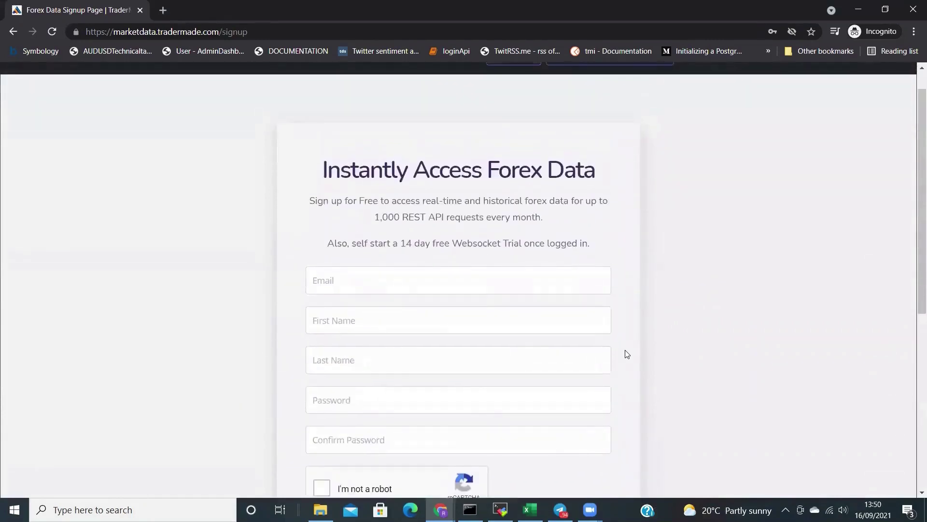
{"action": "scroll", "coordinate": [627, 354], "scroll_direction": "up", "scroll_amount": 1}
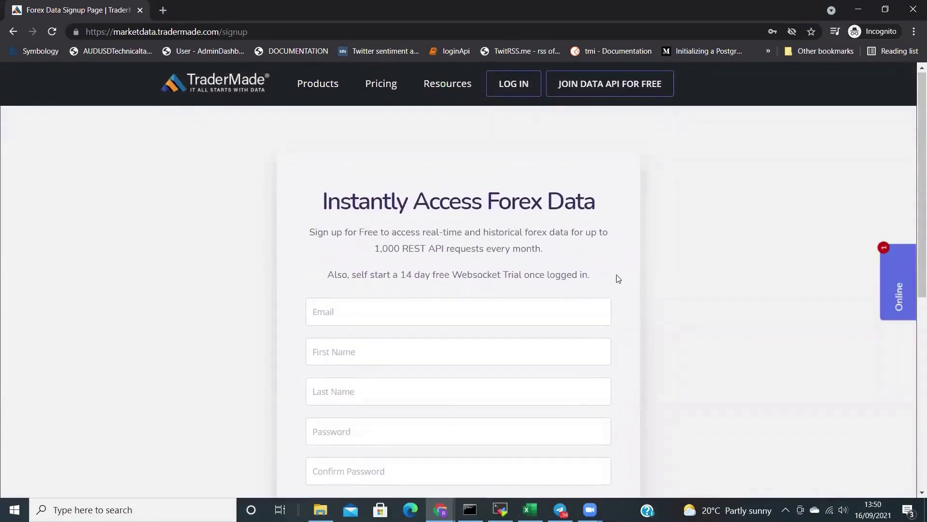
{"action": "left_click", "coordinate": [506, 85]}
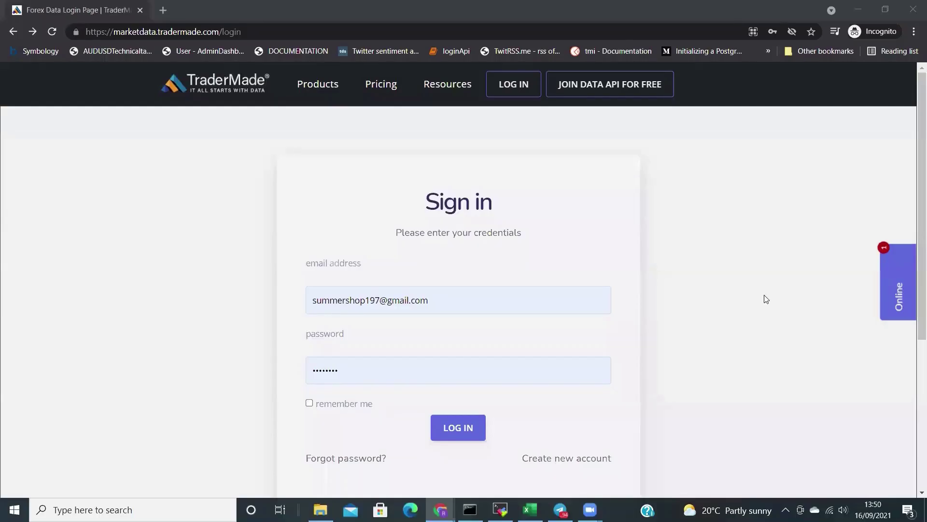
Log in to TraderMade and view the REST API key on the account dashboard
{"action": "left_click", "coordinate": [467, 434]}
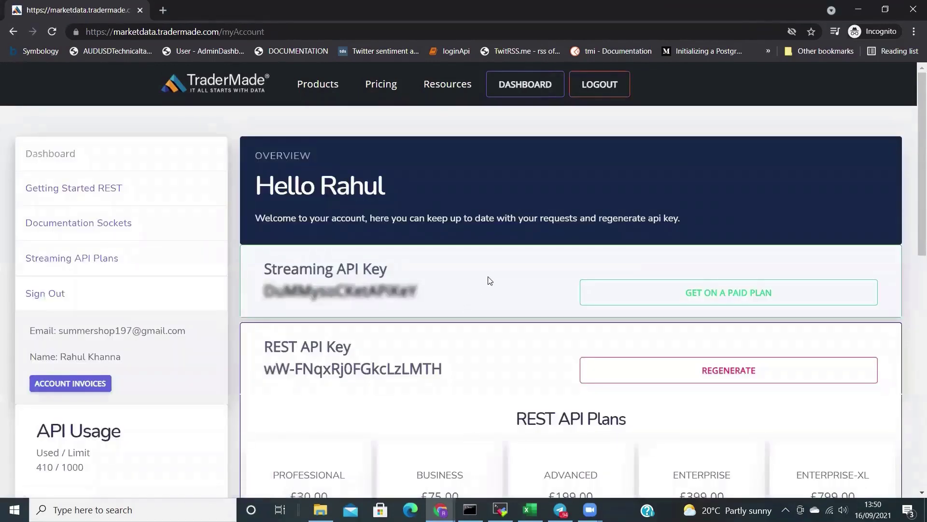
{"action": "scroll", "coordinate": [490, 281], "scroll_direction": "down", "scroll_amount": 1}
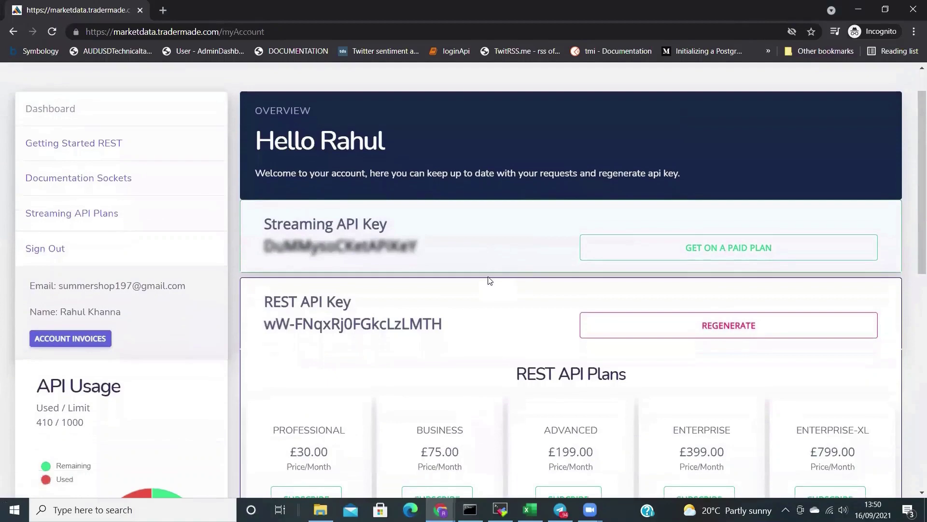
{"action": "left_click", "coordinate": [530, 509]}
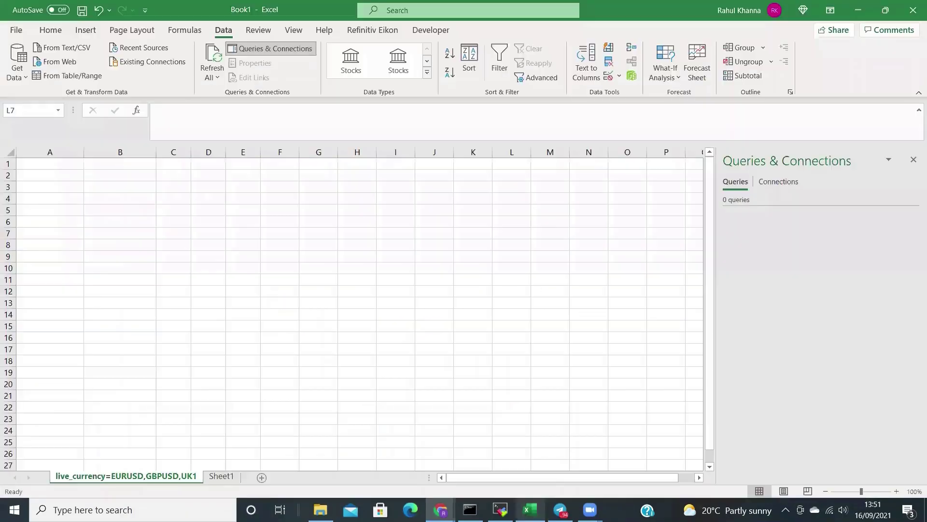
Select cell B2 in Excel and start a Data > From Web import
{"action": "left_click", "coordinate": [122, 175]}
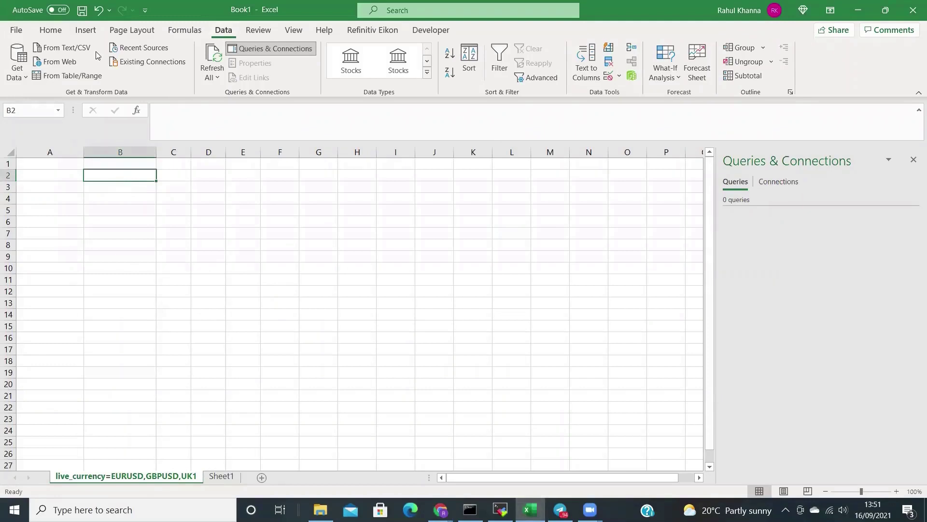
{"action": "left_click", "coordinate": [68, 63]}
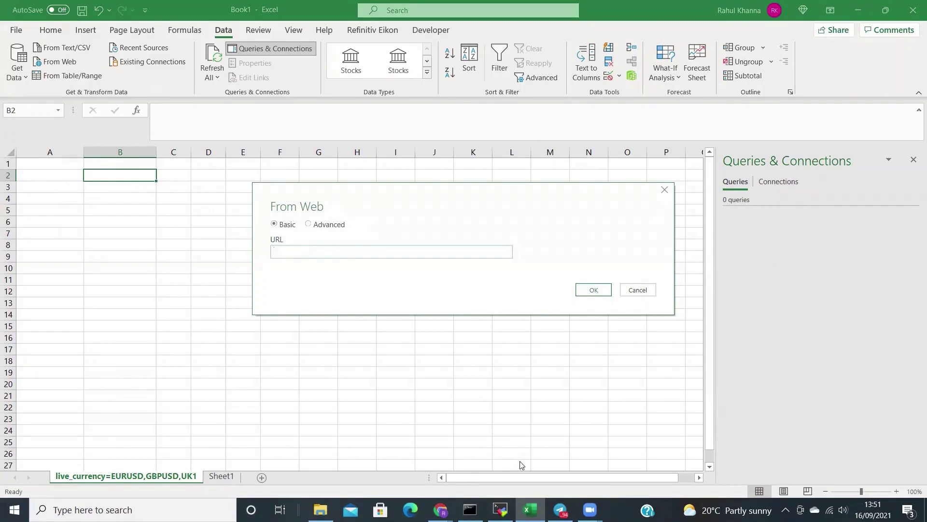
{"action": "mouse_move", "coordinate": [441, 509]}
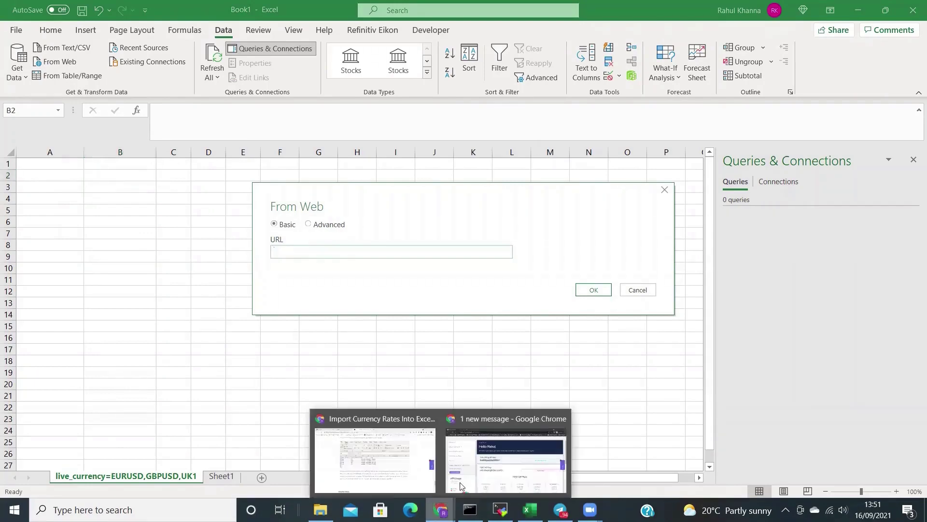
{"action": "left_click", "coordinate": [478, 470]}
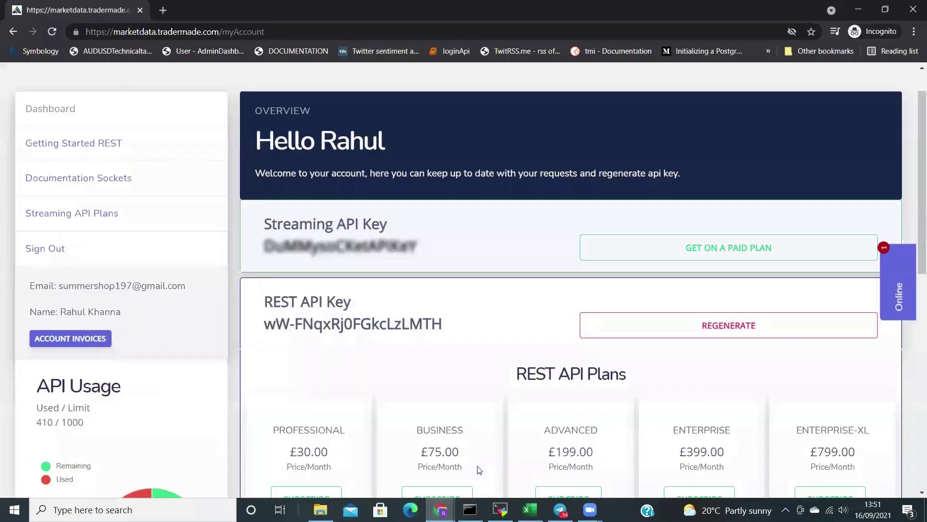
Copy the REST docs' Live Rates example URL for EURUSD, GBPUSD and UK100
{"action": "left_click", "coordinate": [83, 148]}
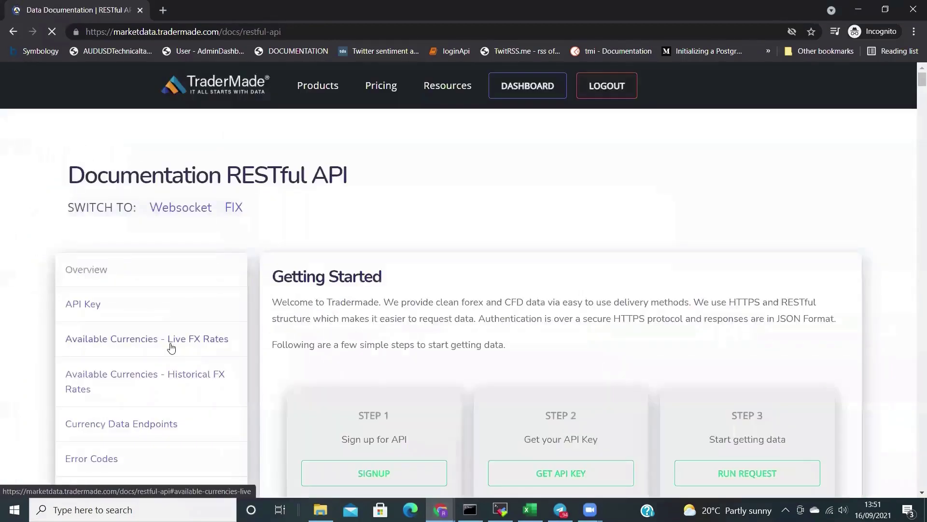
{"action": "scroll", "coordinate": [172, 348], "scroll_direction": "down", "scroll_amount": 4}
{"action": "left_click", "coordinate": [93, 407]}
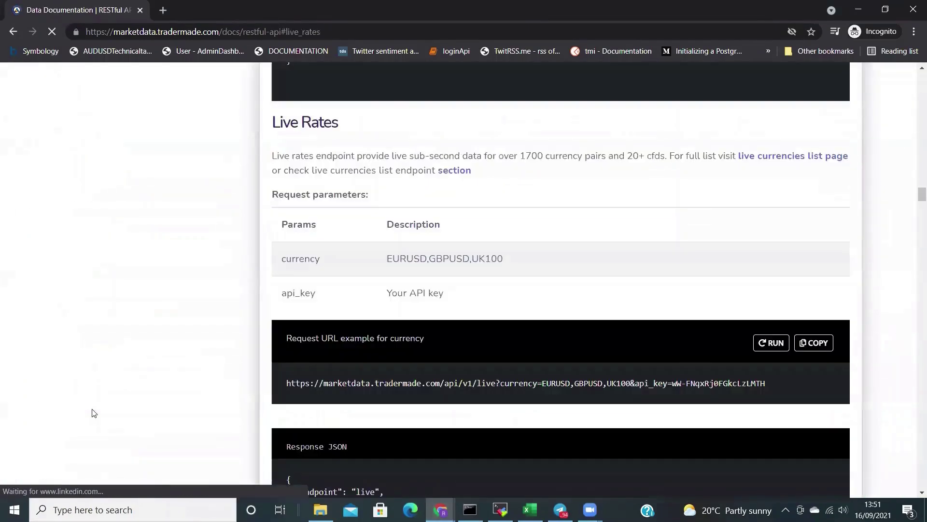
{"action": "left_click", "coordinate": [816, 343]}
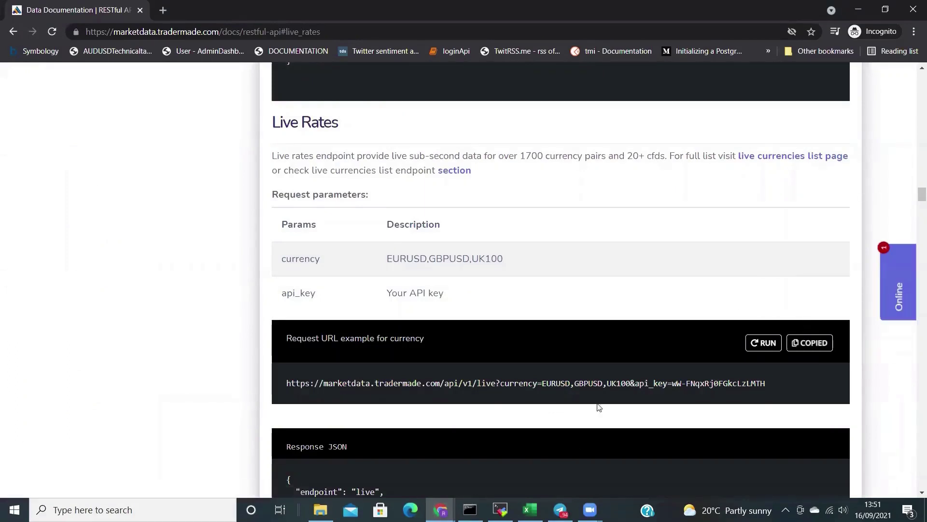
{"action": "mouse_move", "coordinate": [560, 509]}
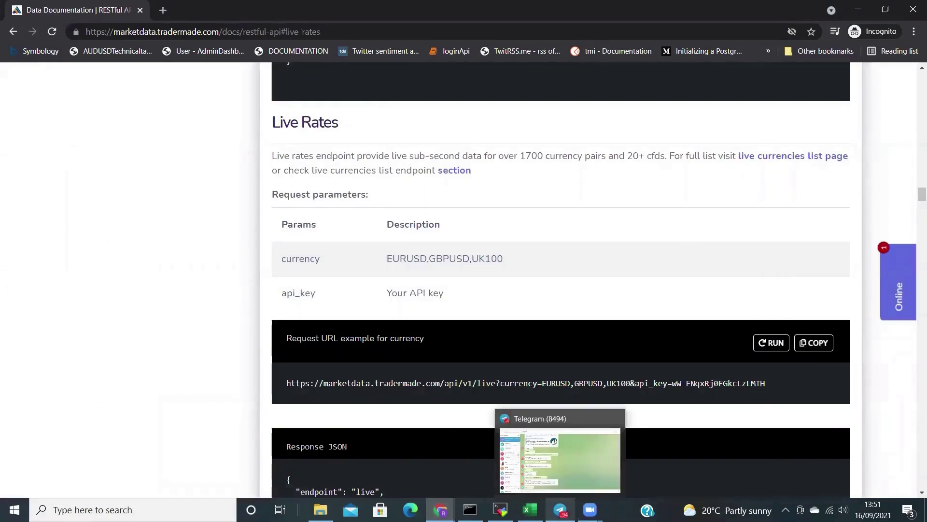
{"action": "left_click", "coordinate": [530, 509]}
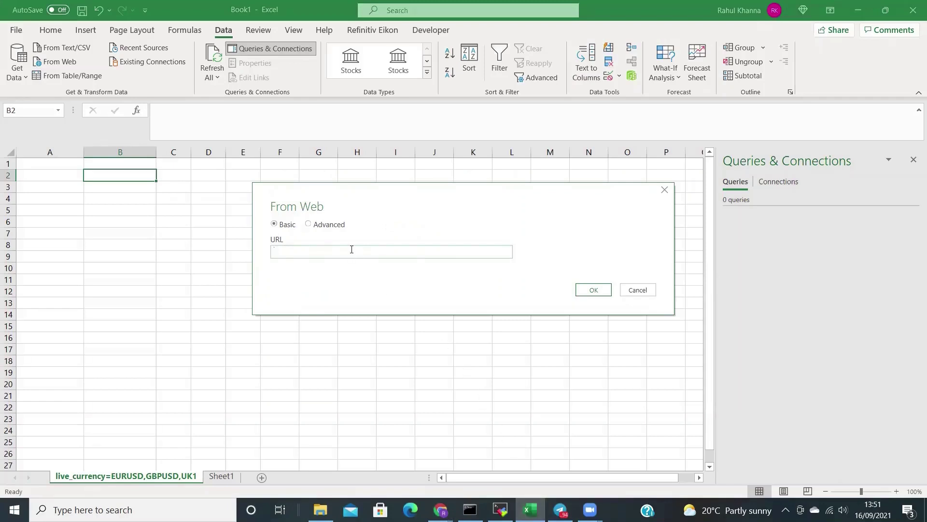
Paste the live-rates URL into the From Web box and confirm the import
{"action": "key", "text": "ctrl+v"}
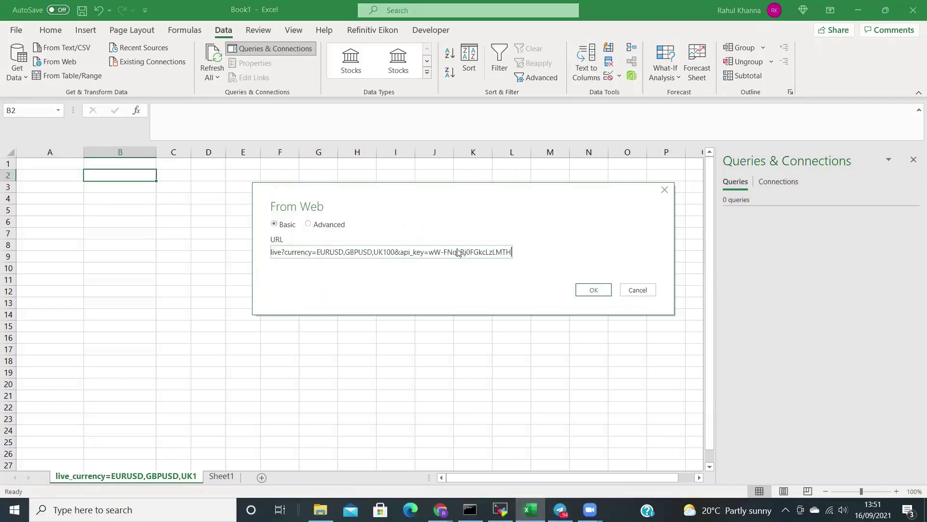
{"action": "left_click", "coordinate": [589, 290]}
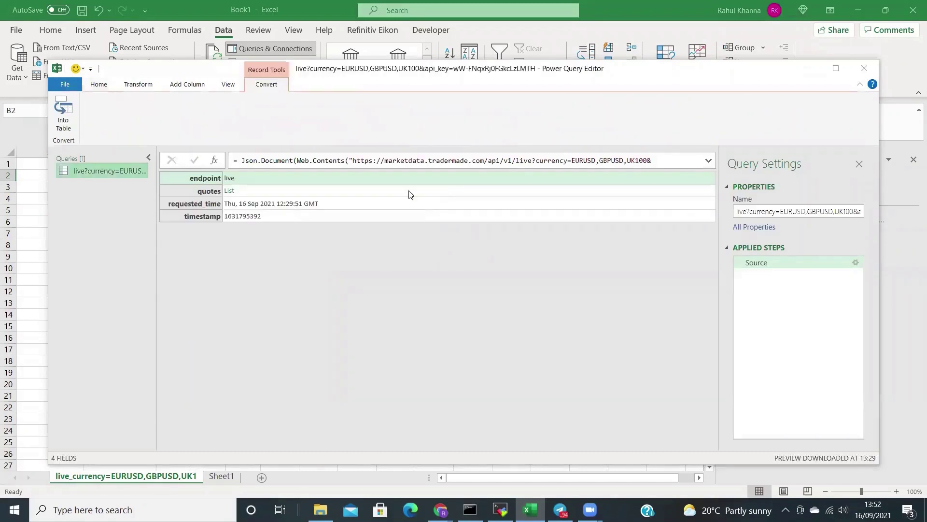
Drill into the quotes list and convert it to a table
{"action": "left_click", "coordinate": [229, 190]}
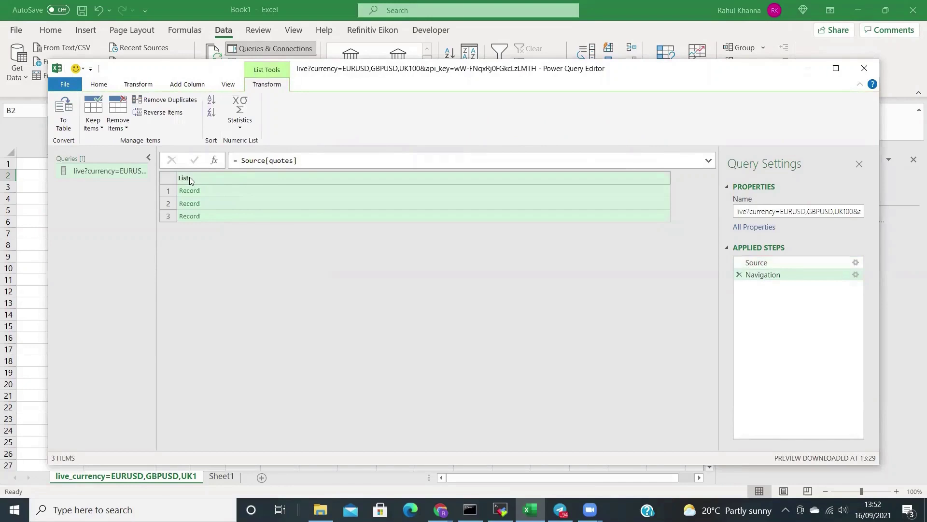
{"action": "right_click", "coordinate": [189, 177]}
{"action": "left_click", "coordinate": [208, 200]}
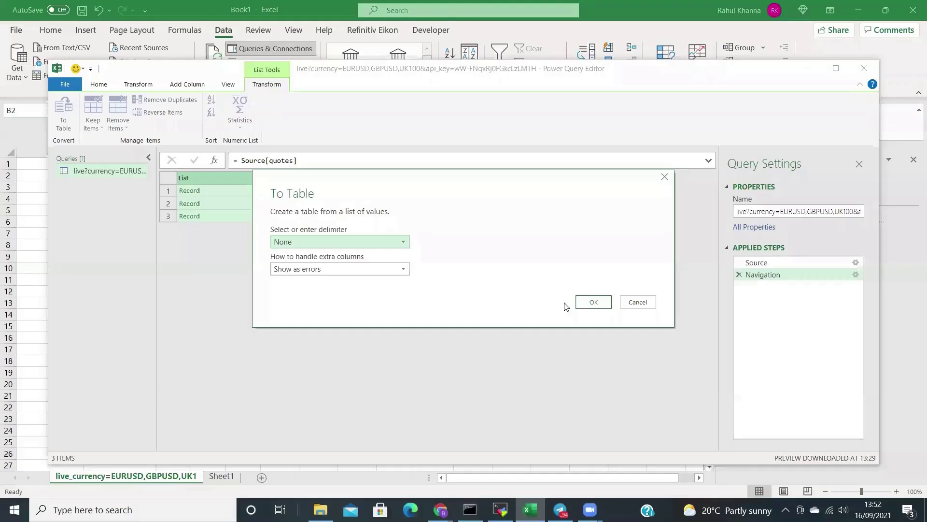
{"action": "left_click", "coordinate": [595, 302]}
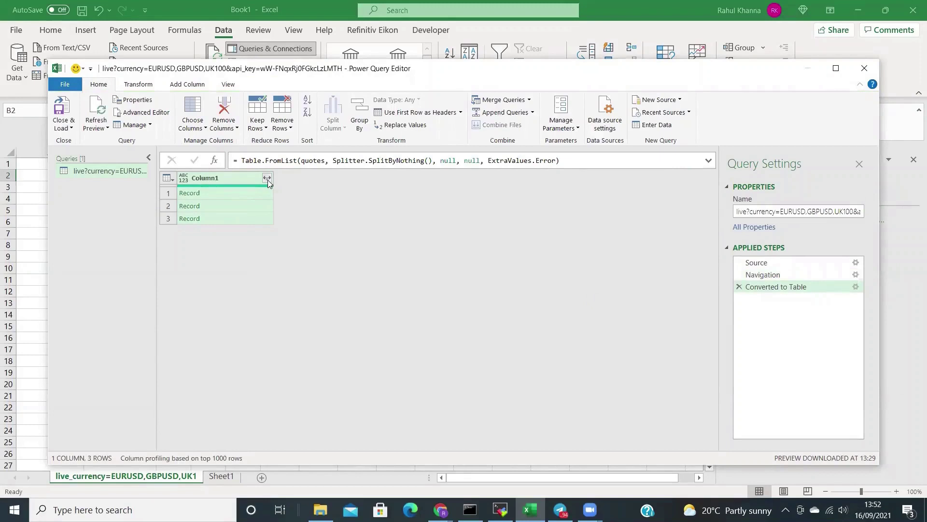
Expand Column1 into ask, base_currency, bid, mid and quote_currency columns without the prefix
{"action": "left_click", "coordinate": [267, 179]}
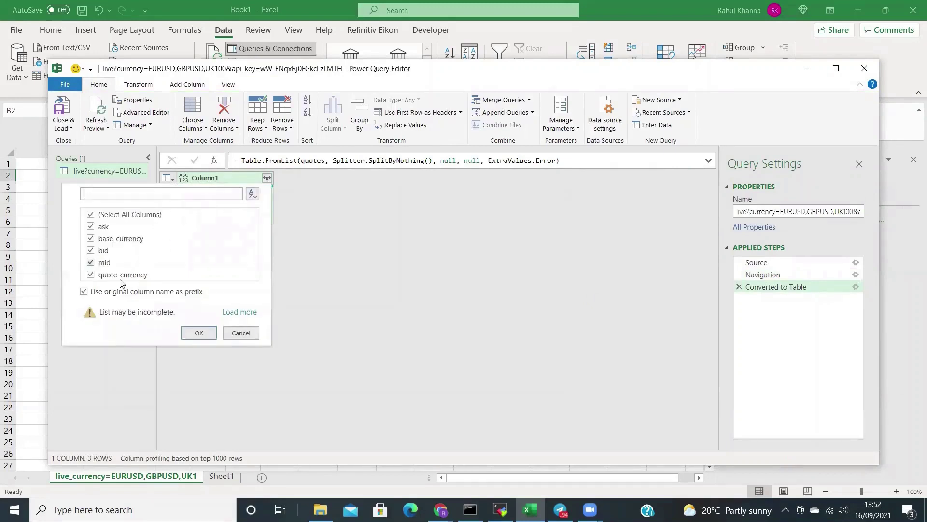
{"action": "left_click", "coordinate": [102, 290]}
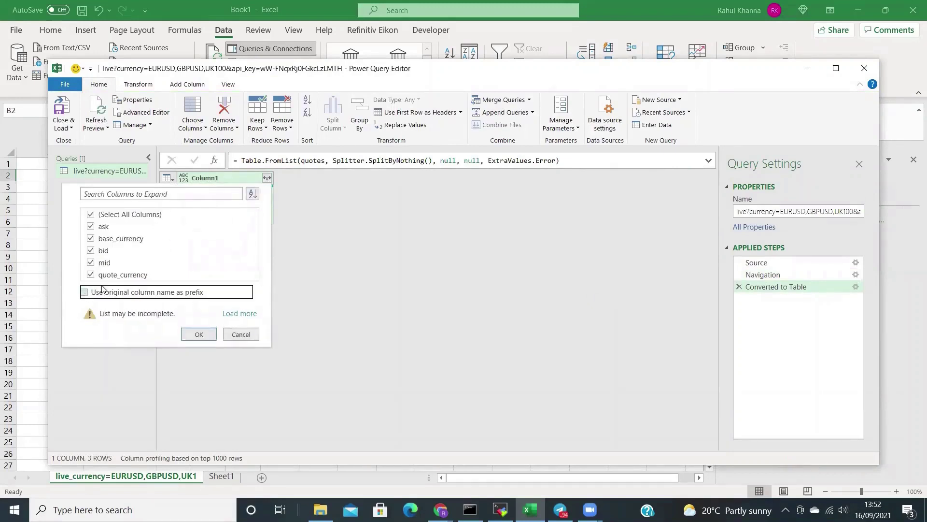
{"action": "left_click", "coordinate": [199, 334]}
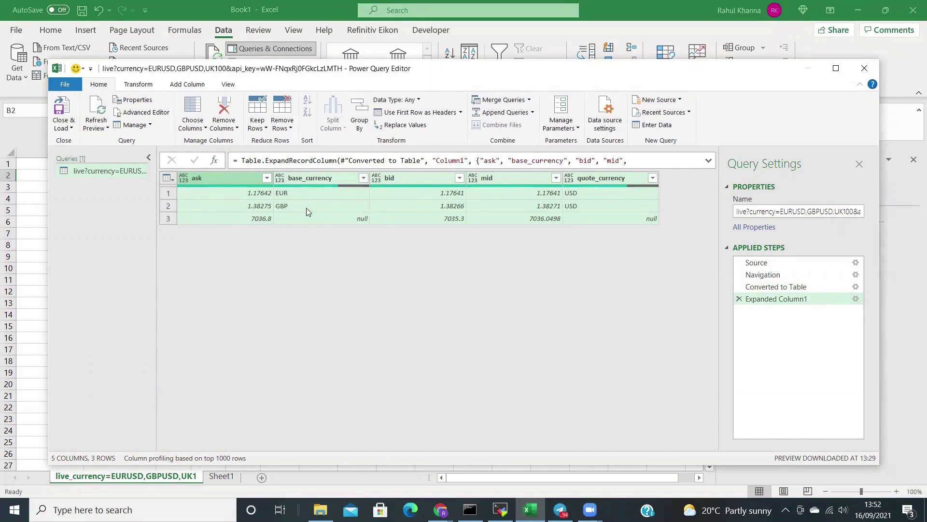
{"action": "left_click", "coordinate": [66, 128]}
Close & Load the quotes query to the workbook, then reopen it in Power Query Editor
{"action": "left_click", "coordinate": [77, 142]}
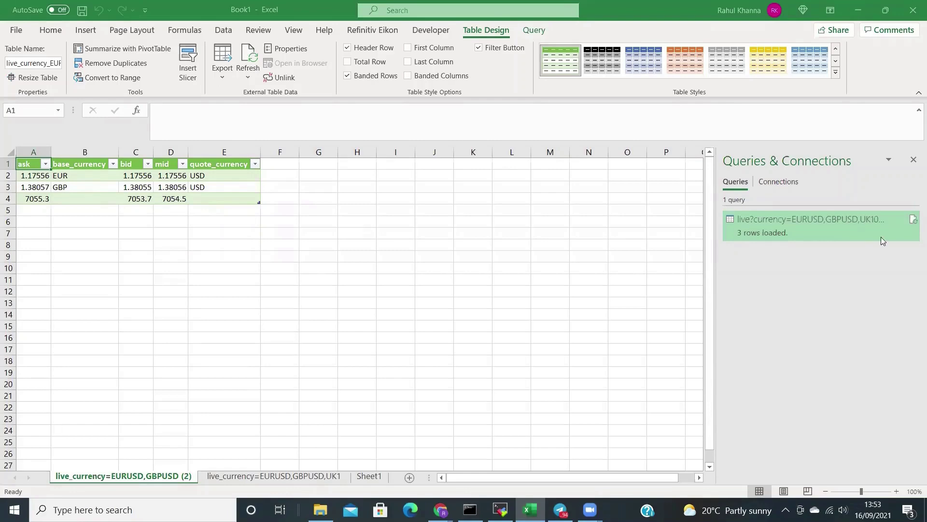
{"action": "double_click", "coordinate": [839, 235]}
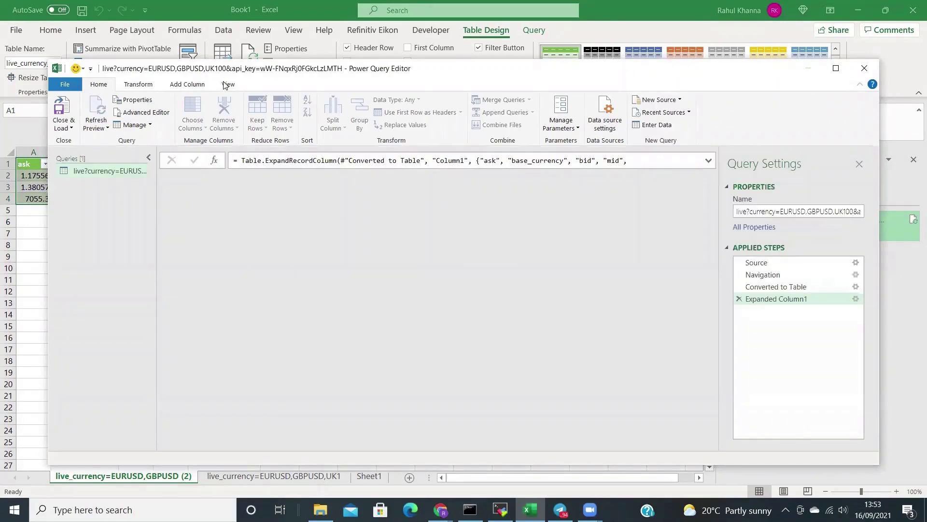
In the Advanced Editor, replace UK100 in the Source URL with USDJPY,USDCHF
{"action": "left_click", "coordinate": [226, 85]}
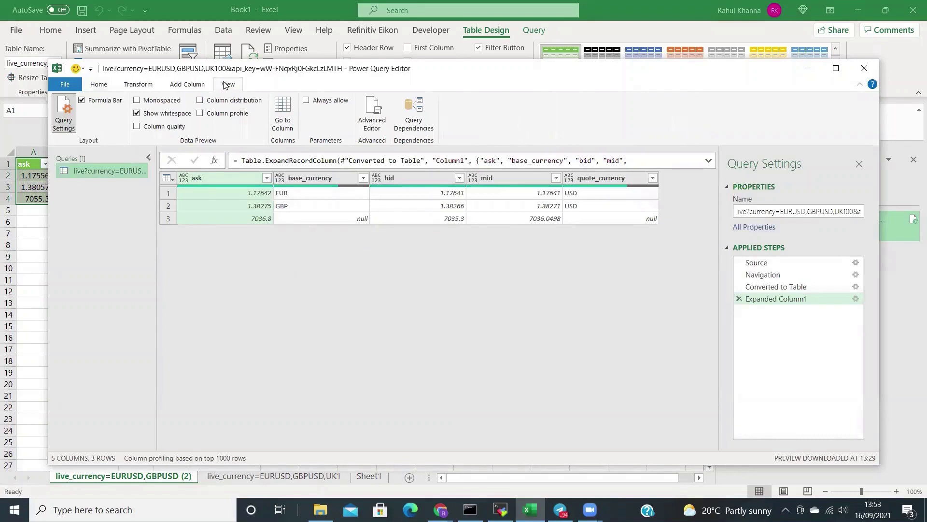
{"action": "left_click", "coordinate": [371, 119]}
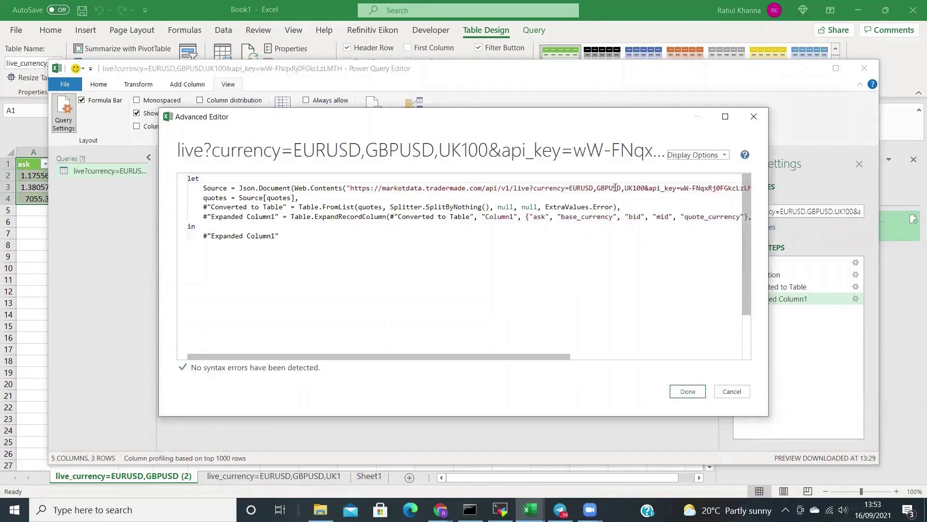
{"action": "left_click_drag", "start_coordinate": [625, 187], "coordinate": [645, 188]}
{"action": "type", "text": "USDJPY"}
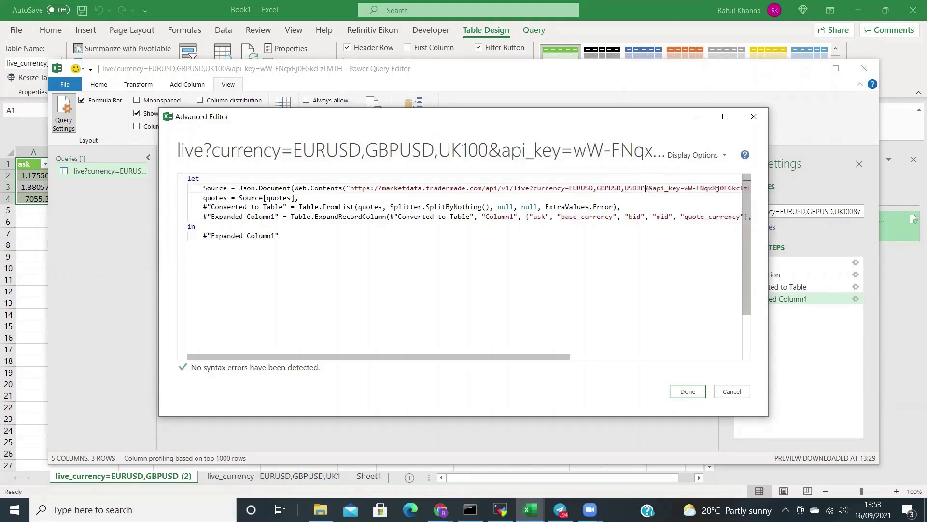
{"action": "type", "text": ",USD"}
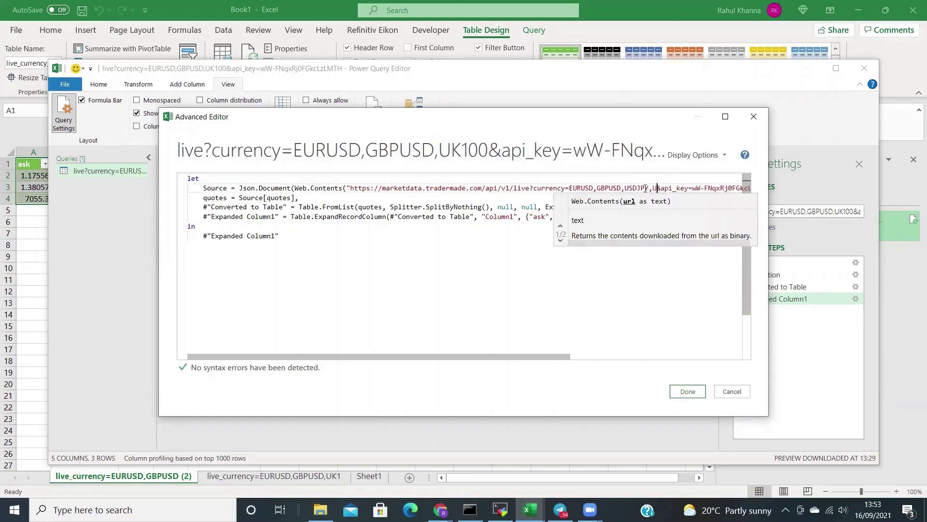
{"action": "type", "text": "CHF"}
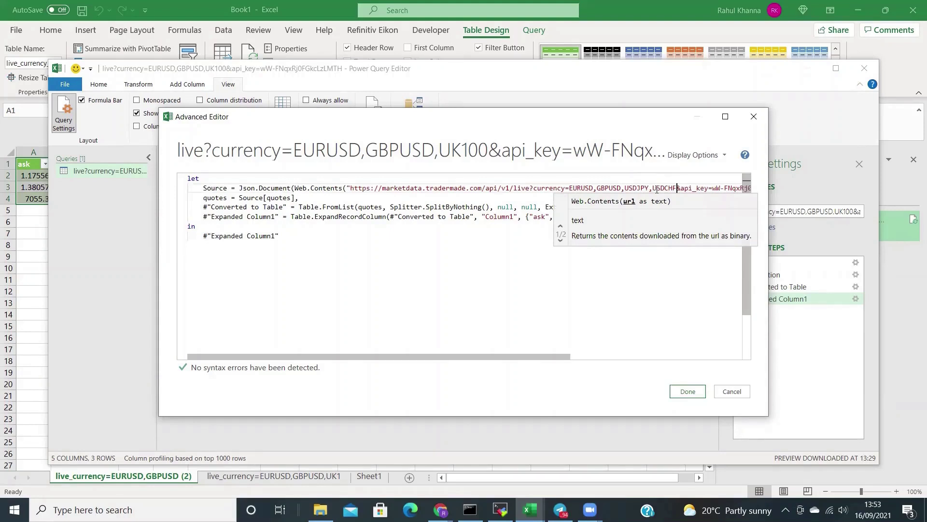
{"action": "left_click", "coordinate": [687, 392]}
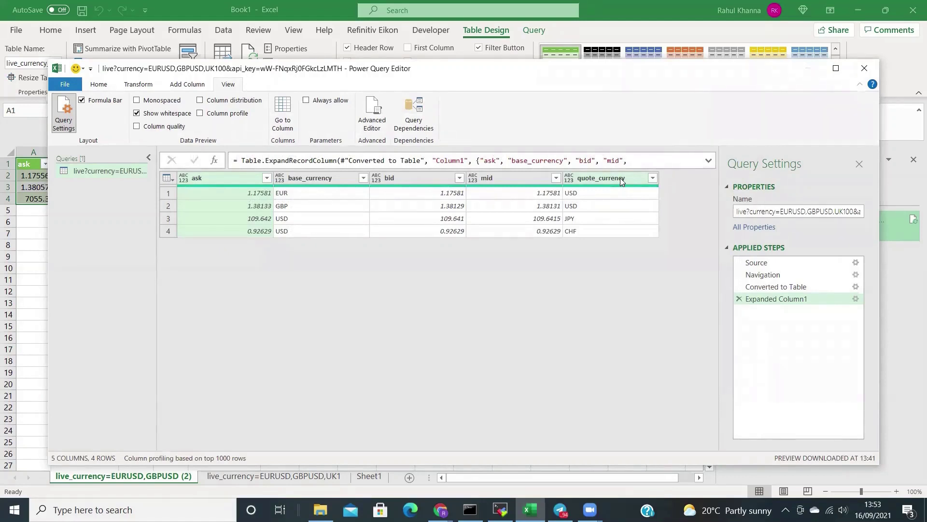
Drag quote_currency first, then base_currency and bid ahead of ask
{"action": "left_click_drag", "start_coordinate": [621, 177], "coordinate": [239, 183]}
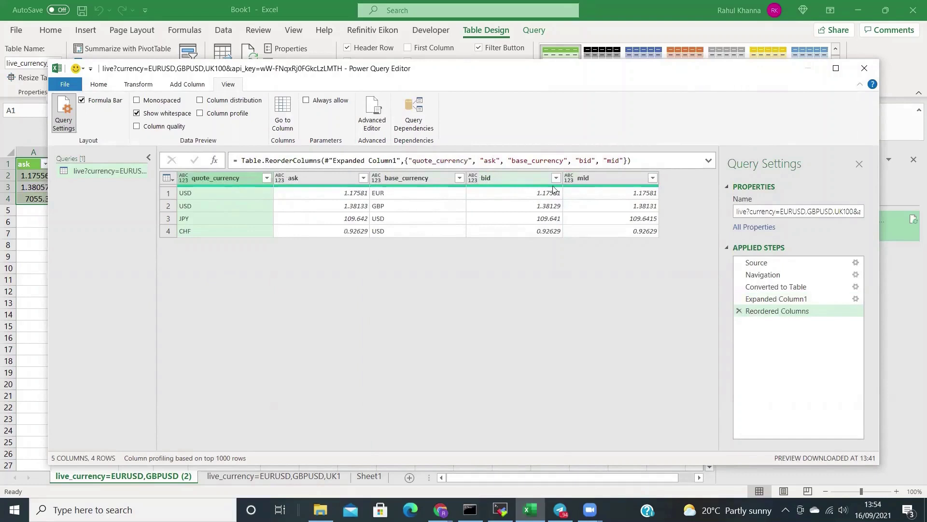
{"action": "mouse_move", "coordinate": [442, 182]}
{"action": "left_mouse_down"}
{"action": "mouse_move", "coordinate": [323, 182]}
{"action": "mouse_move", "coordinate": [338, 183]}
{"action": "left_mouse_up"}
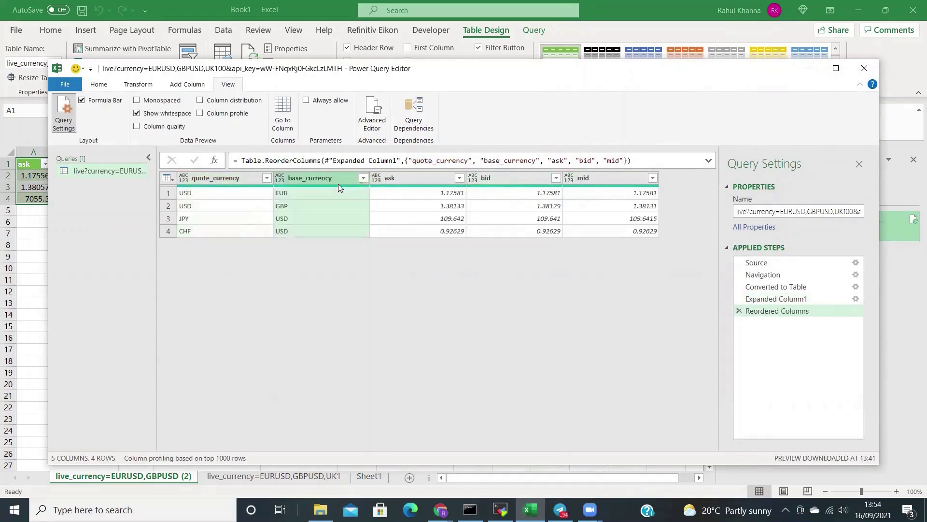
{"action": "left_click_drag", "start_coordinate": [506, 178], "coordinate": [412, 180]}
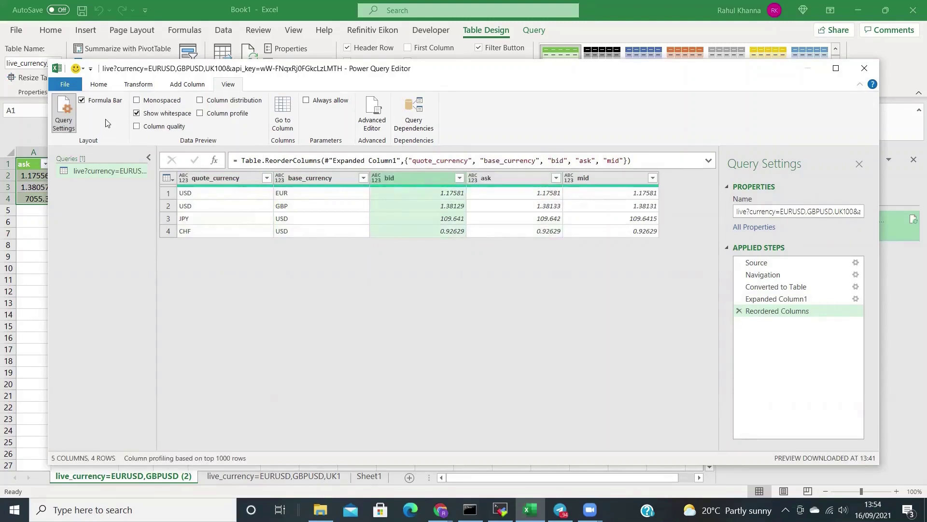
{"action": "left_click", "coordinate": [72, 86]}
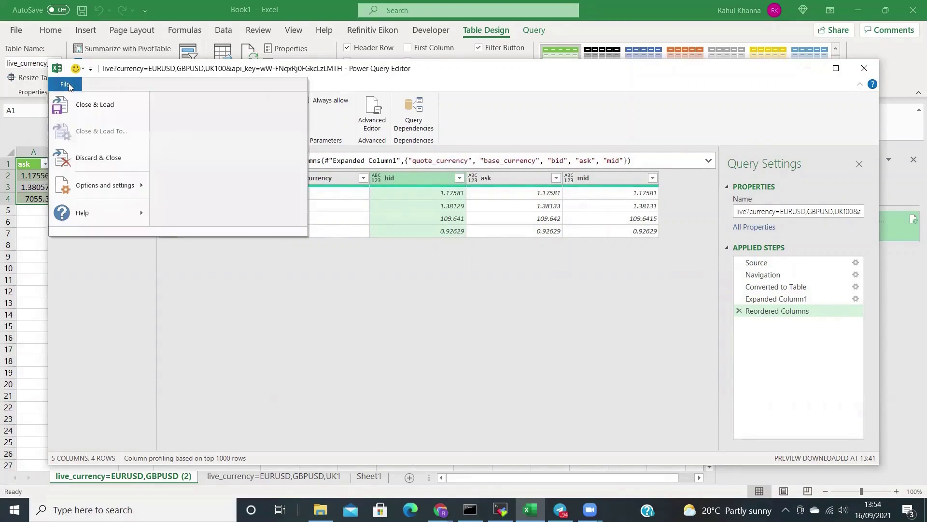
Close & Load the reordered query into the sheet and click empty cell G10
{"action": "left_click", "coordinate": [81, 110]}
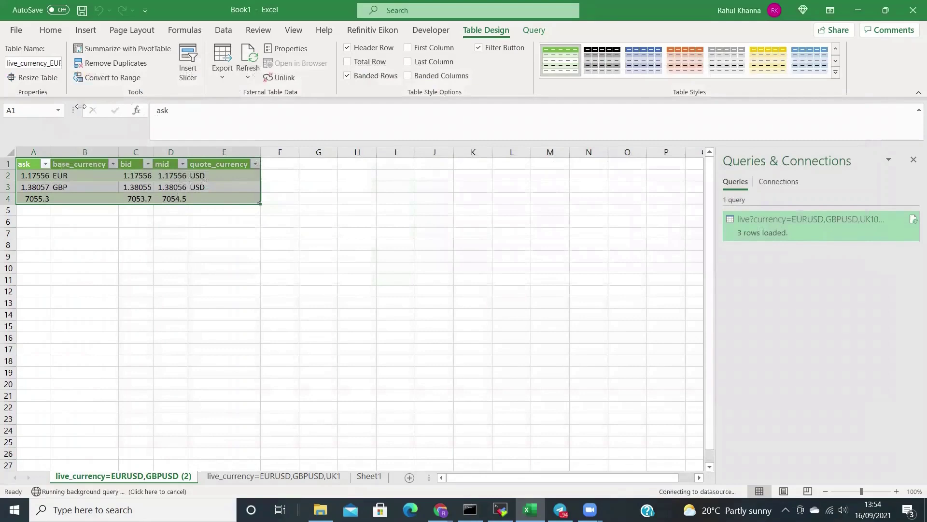
{"action": "left_click", "coordinate": [311, 269]}
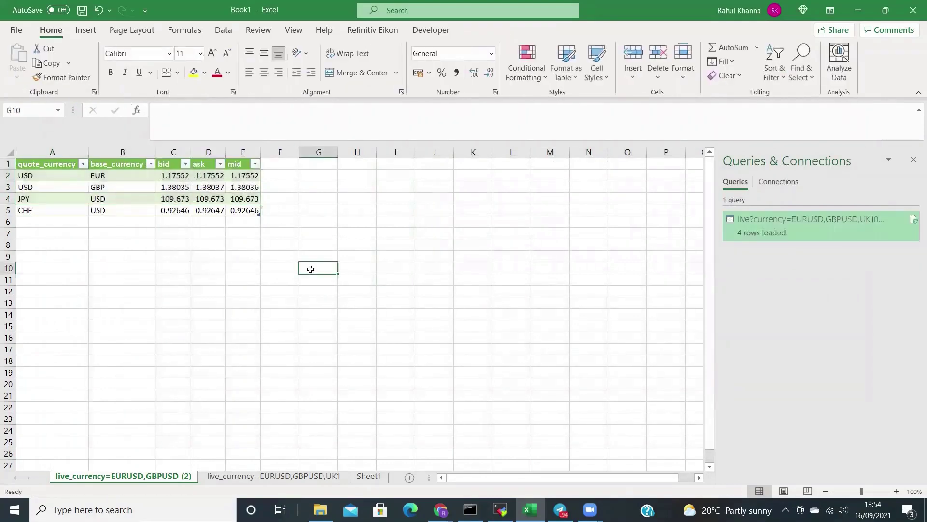